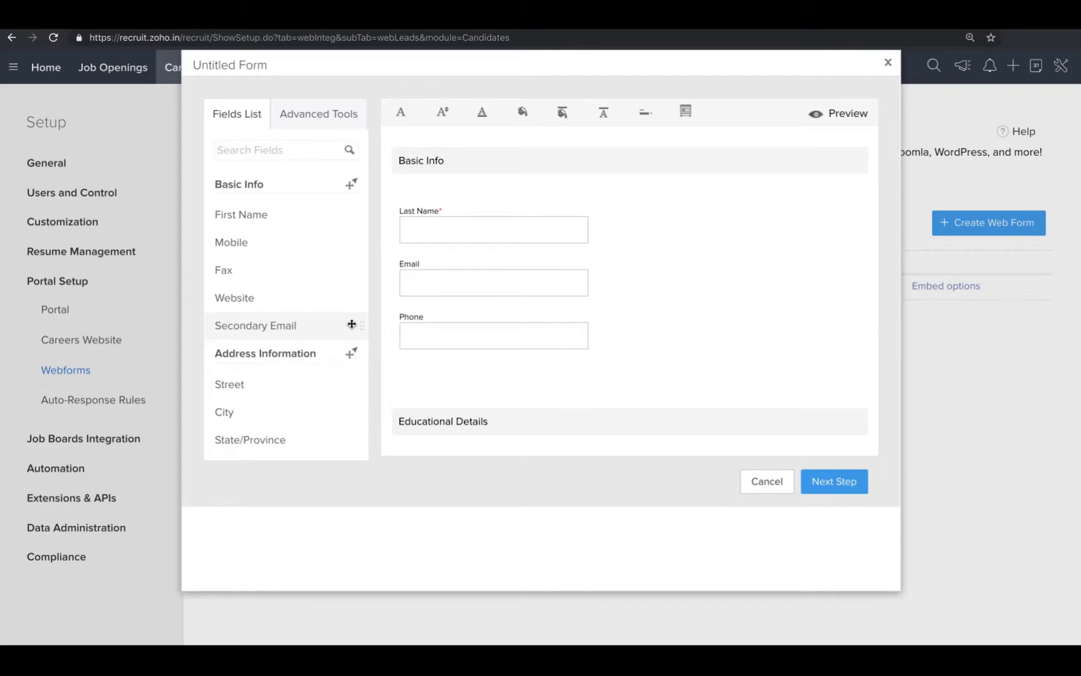
- Add the Secondary Email and Mobile fields to the Basic Info section and mark Mobile as a required field
drag(351, 323, 423, 347)
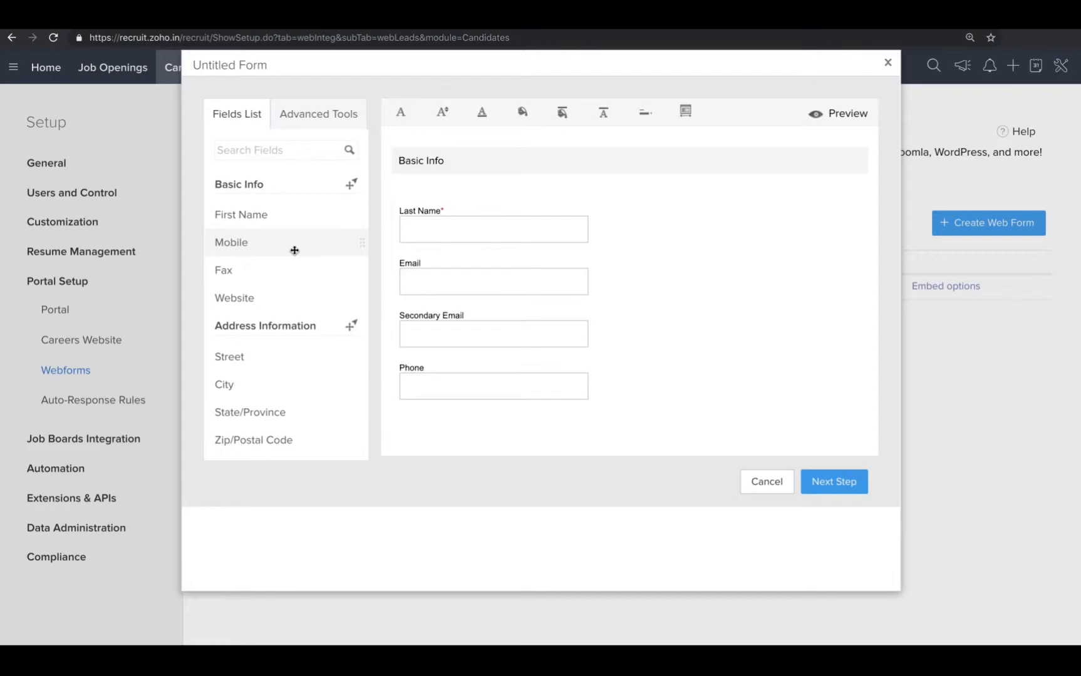
drag(299, 246, 370, 259)
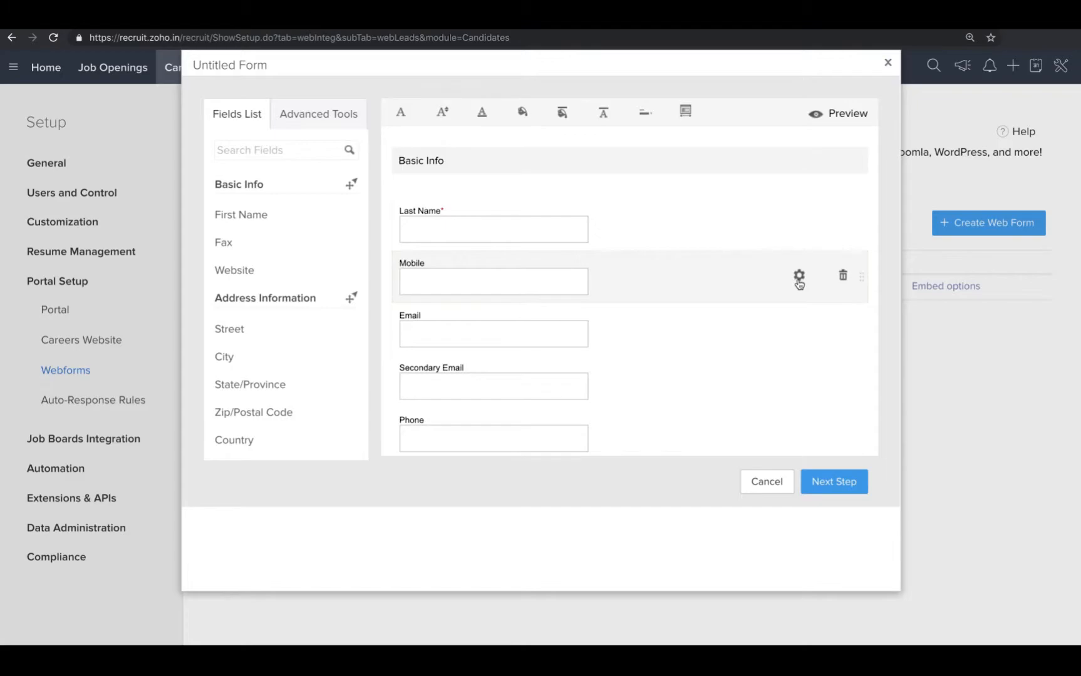
click(799, 276)
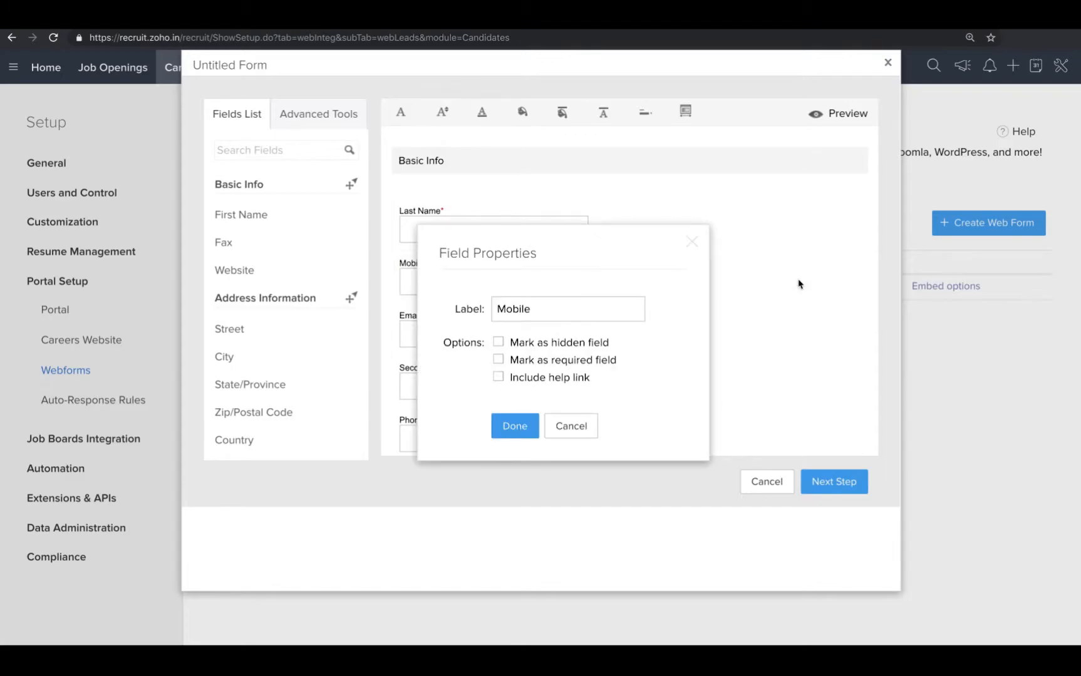
click(499, 360)
click(514, 410)
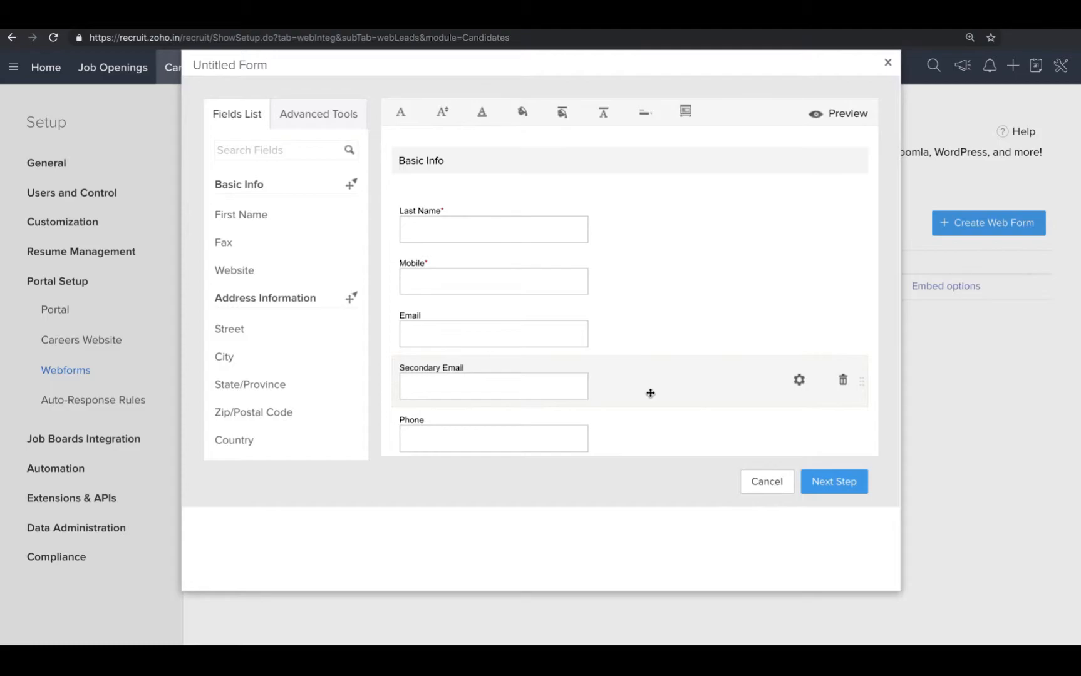
- Add a Captcha to the web form from the advanced tools
click(336, 125)
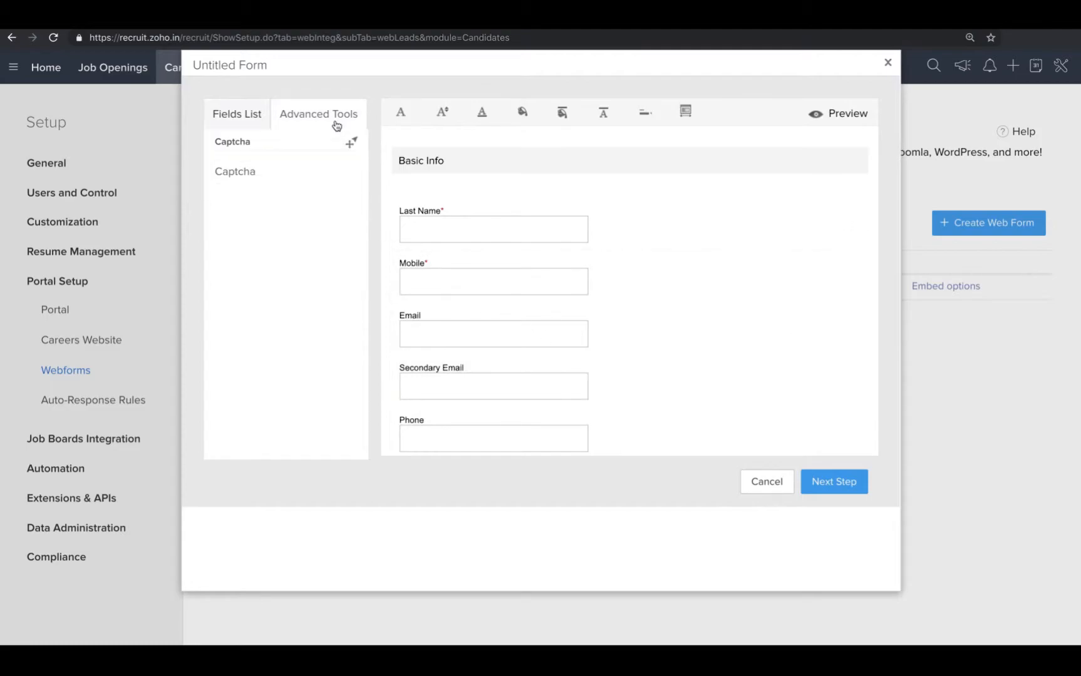
click(251, 172)
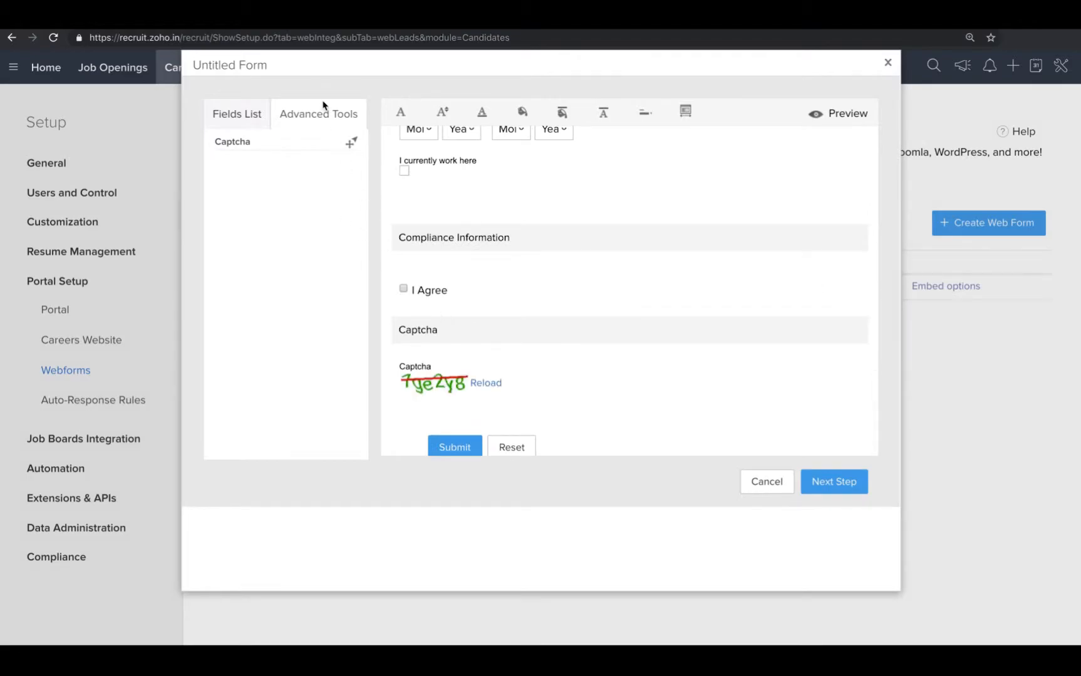
- Style the form with the Georgia font, larger purple field labels and a light pink background, #edd5ed
click(399, 112)
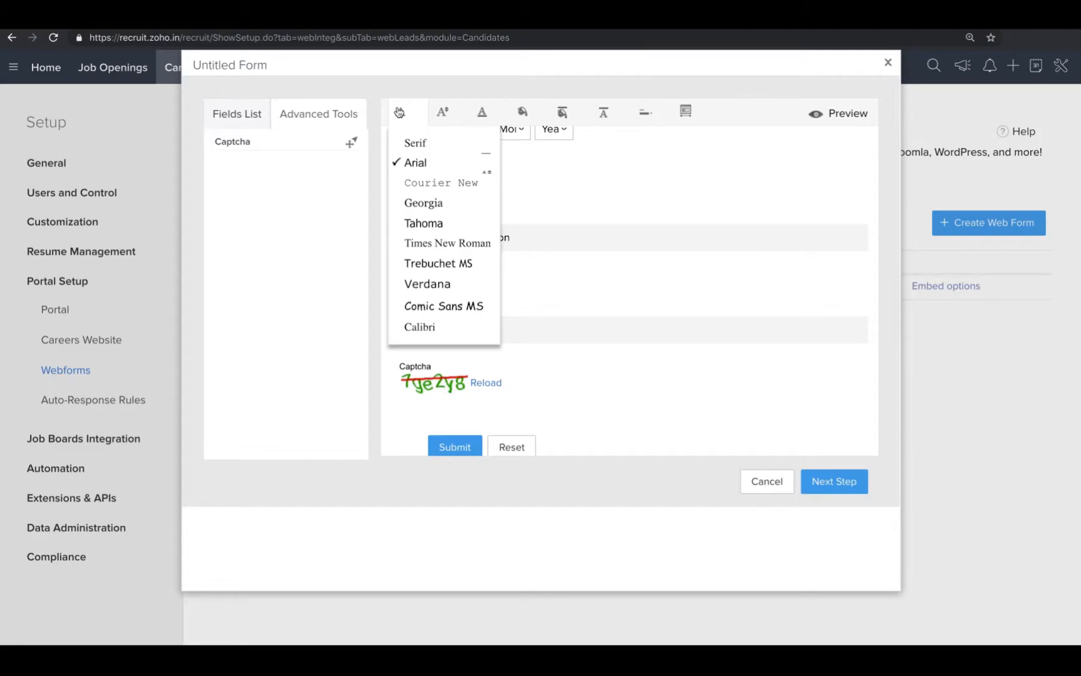
click(419, 207)
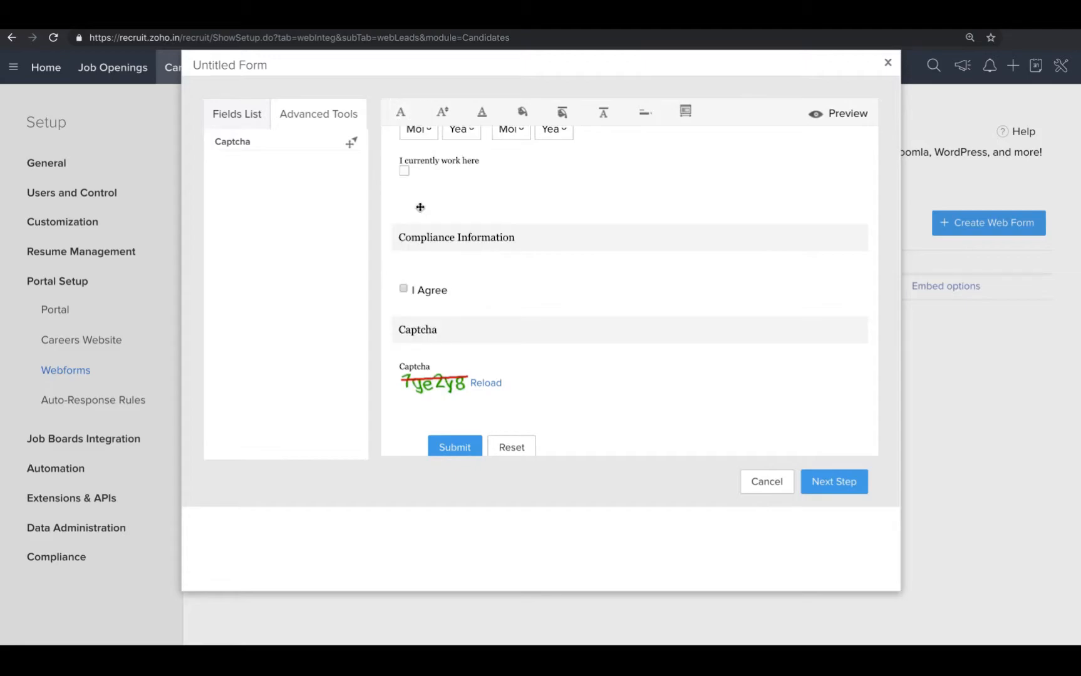
scroll(420, 207, up, 20)
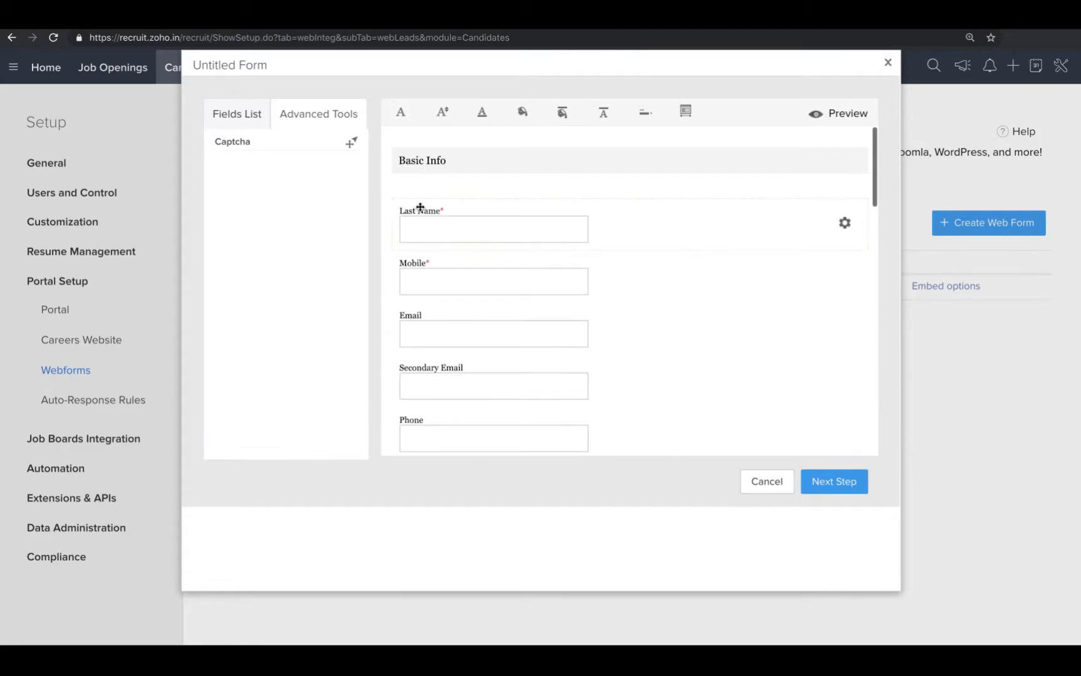
click(441, 115)
click(456, 176)
click(522, 114)
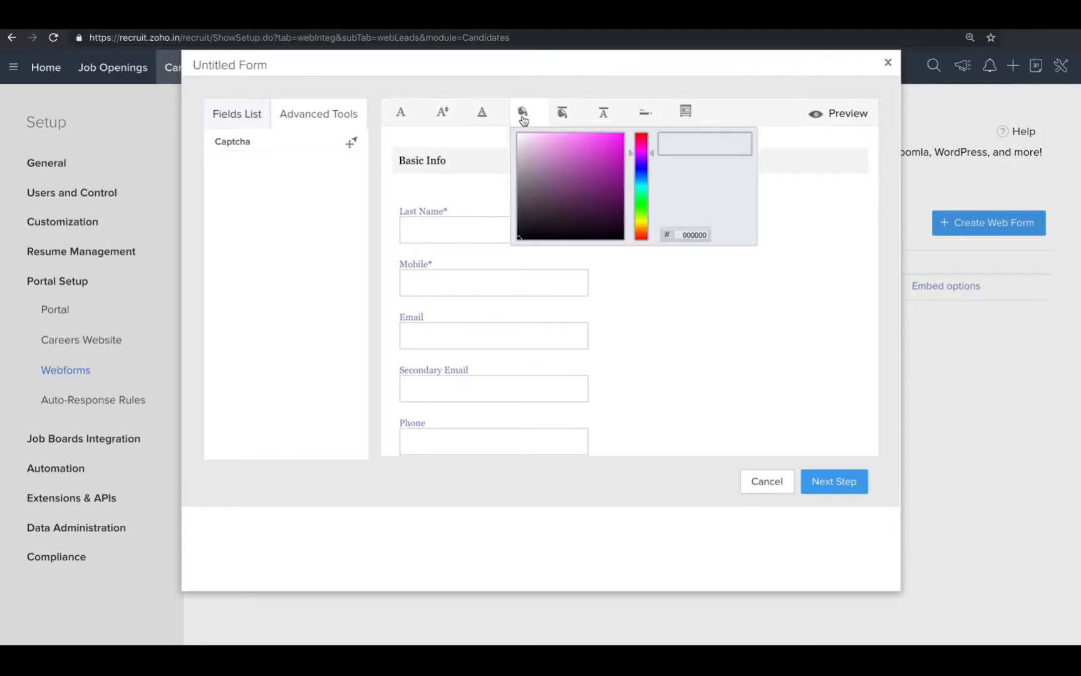
click(528, 141)
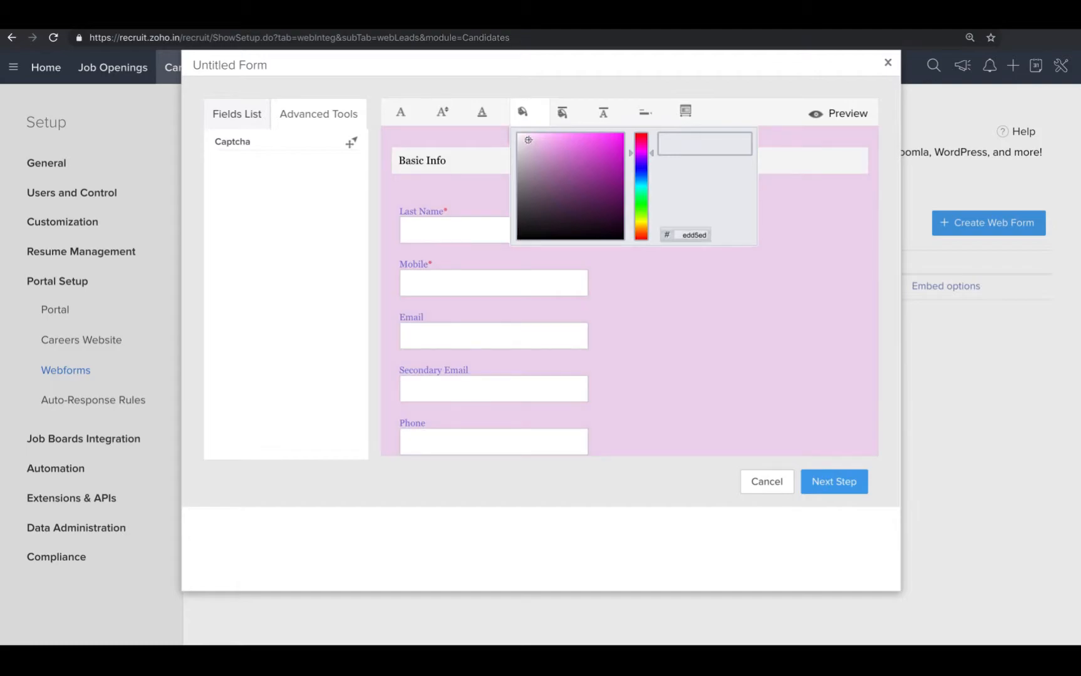
click(561, 115)
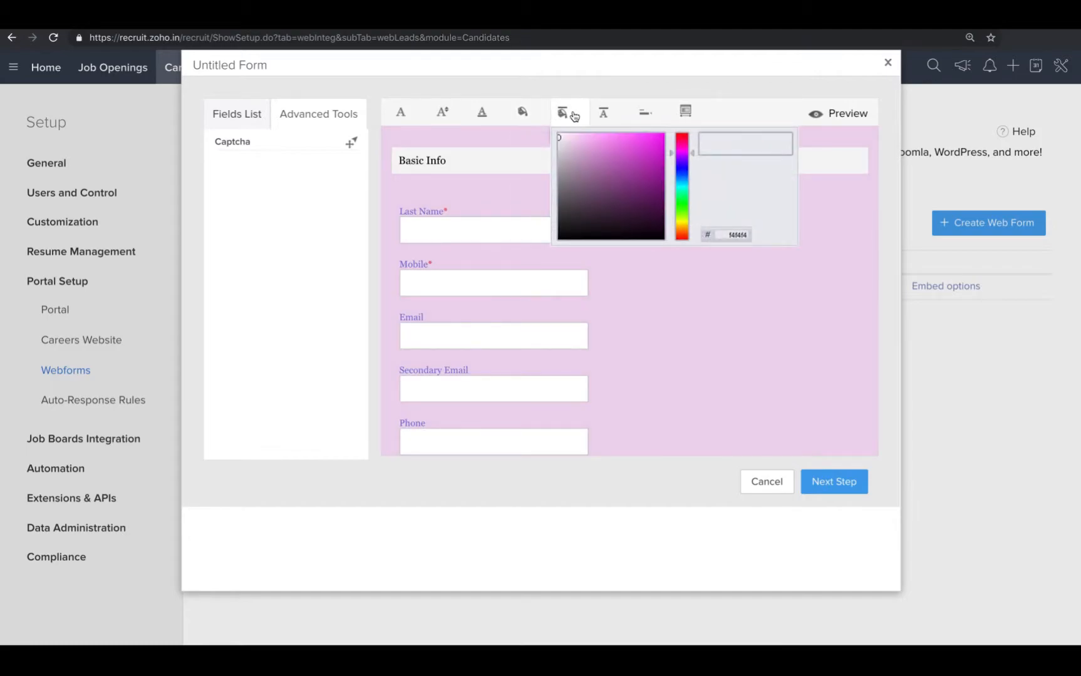
click(637, 116)
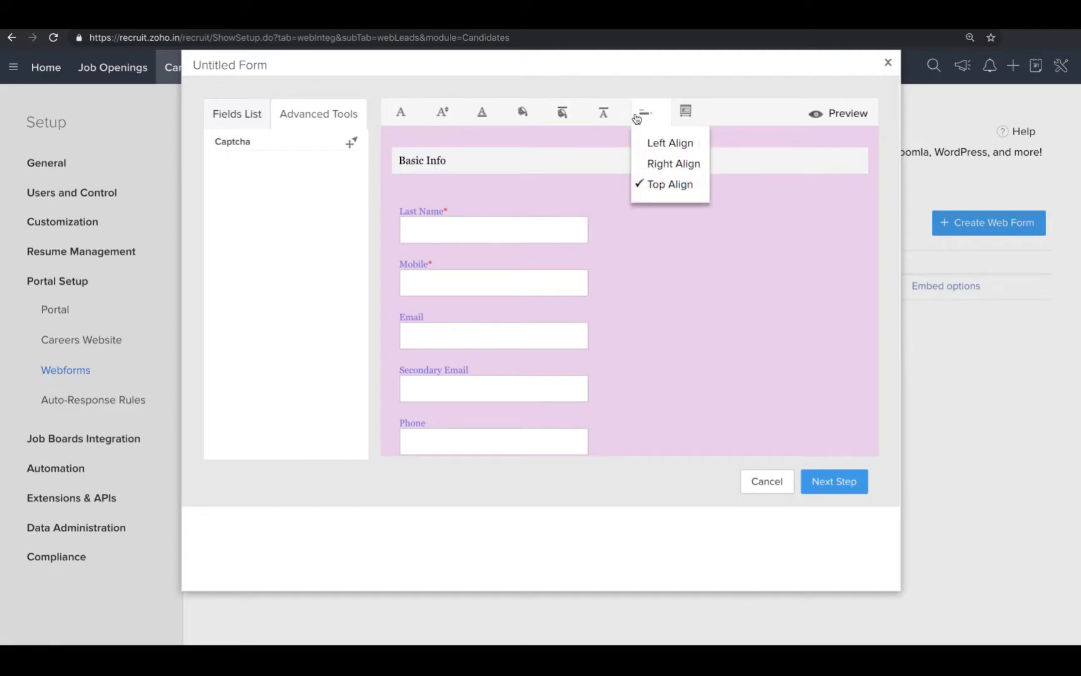
click(761, 128)
- Preview the styled form and return to the form builder
click(835, 118)
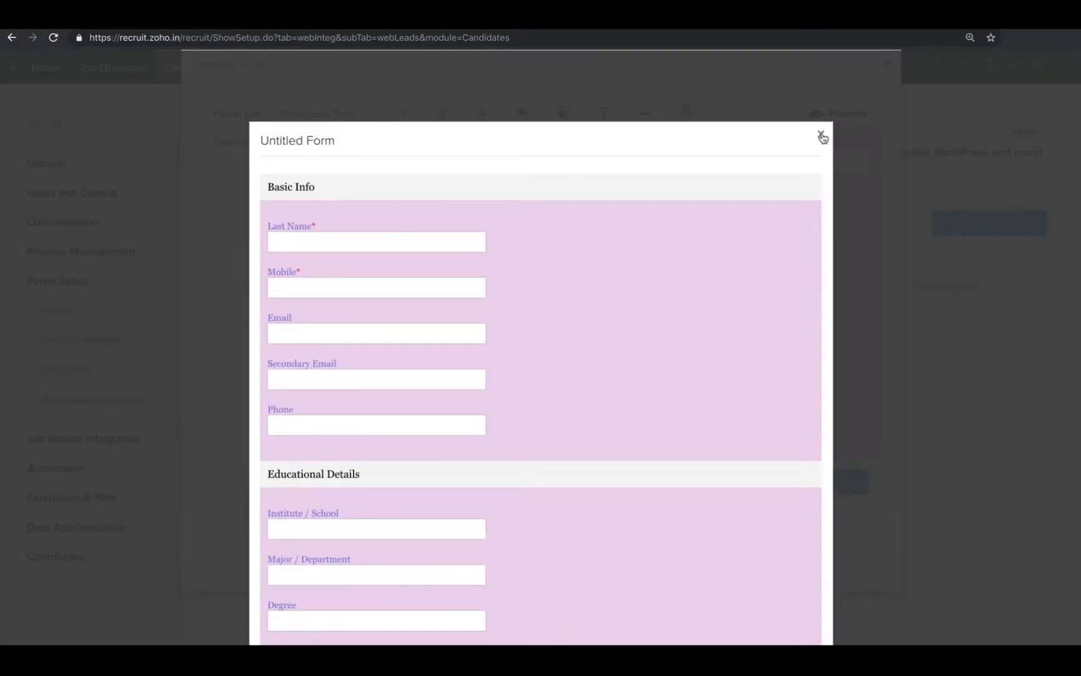
click(822, 137)
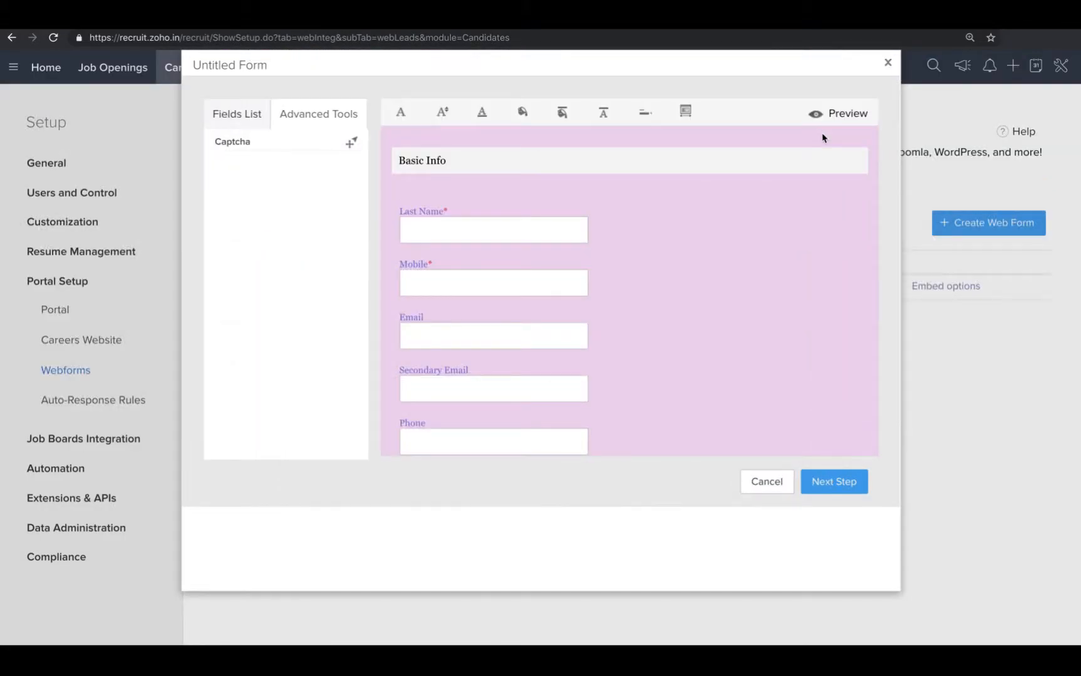
- Proceed to the form details, name the form "Marketing Analyst Webform" and enable double opt-in
click(842, 482)
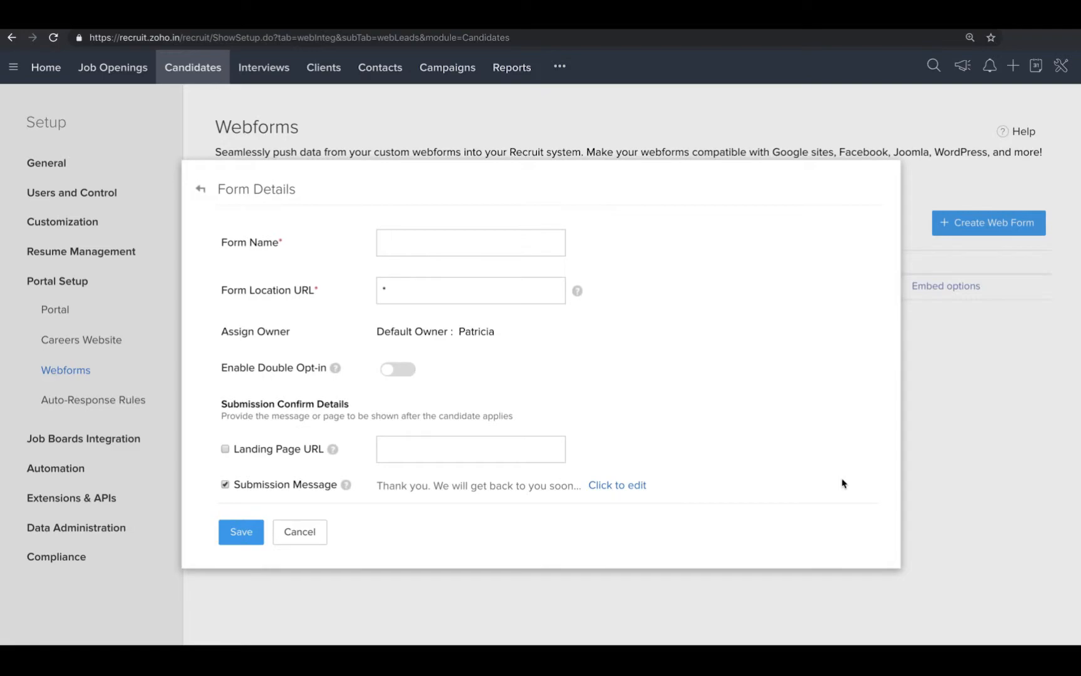
text(Marketing Analyst Webform)
scroll(415, 287, down, 1)
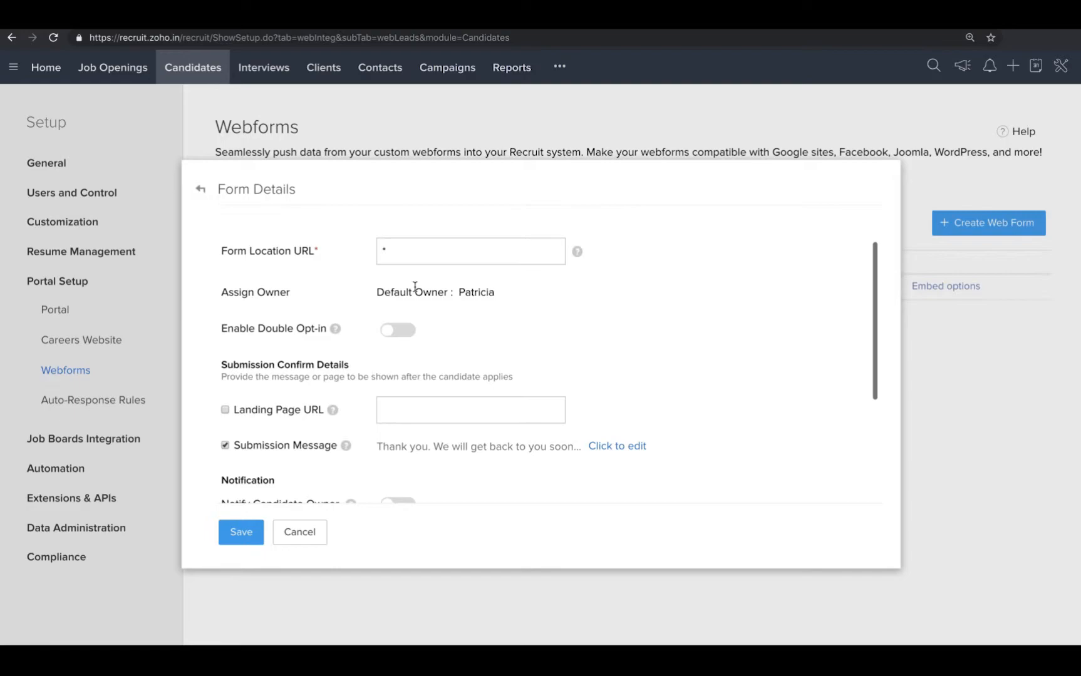
click(391, 336)
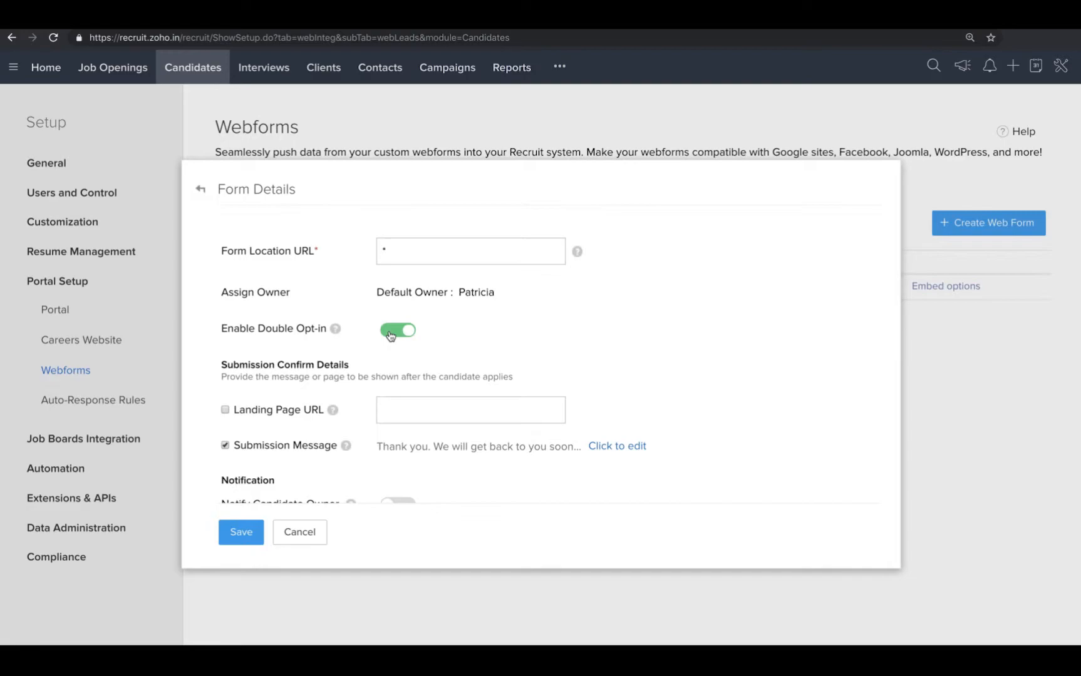
- Enable the candidate owner notification, keeping System Generated alert as its email template
scroll(389, 336, down, 2)
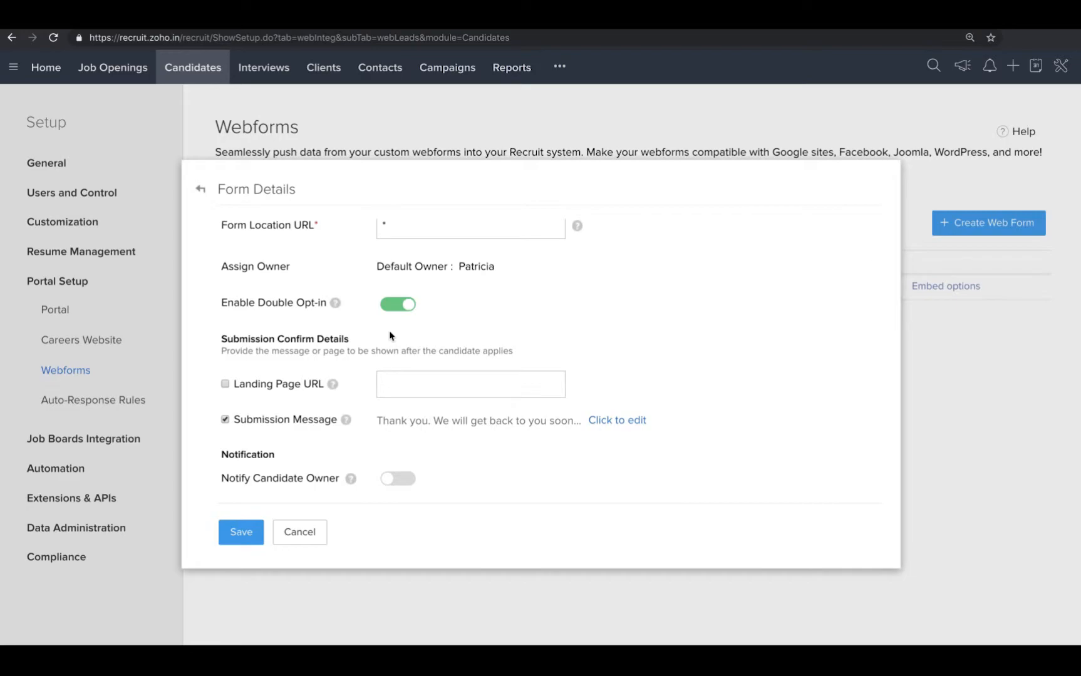
scroll(389, 336, down, 1)
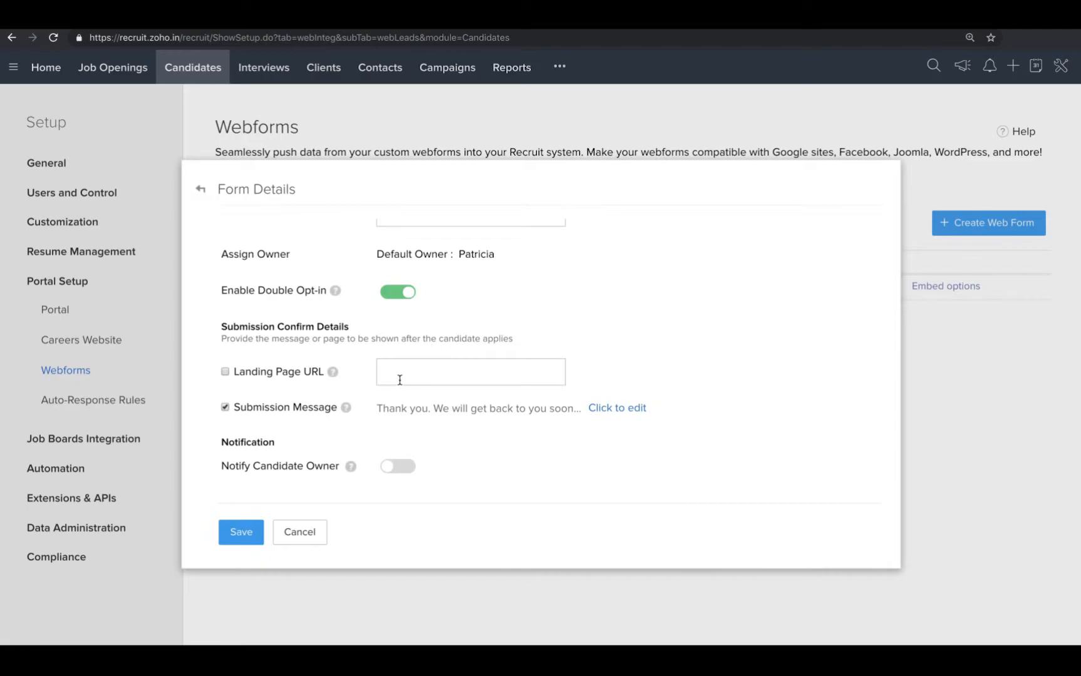
scroll(399, 381, down, 2)
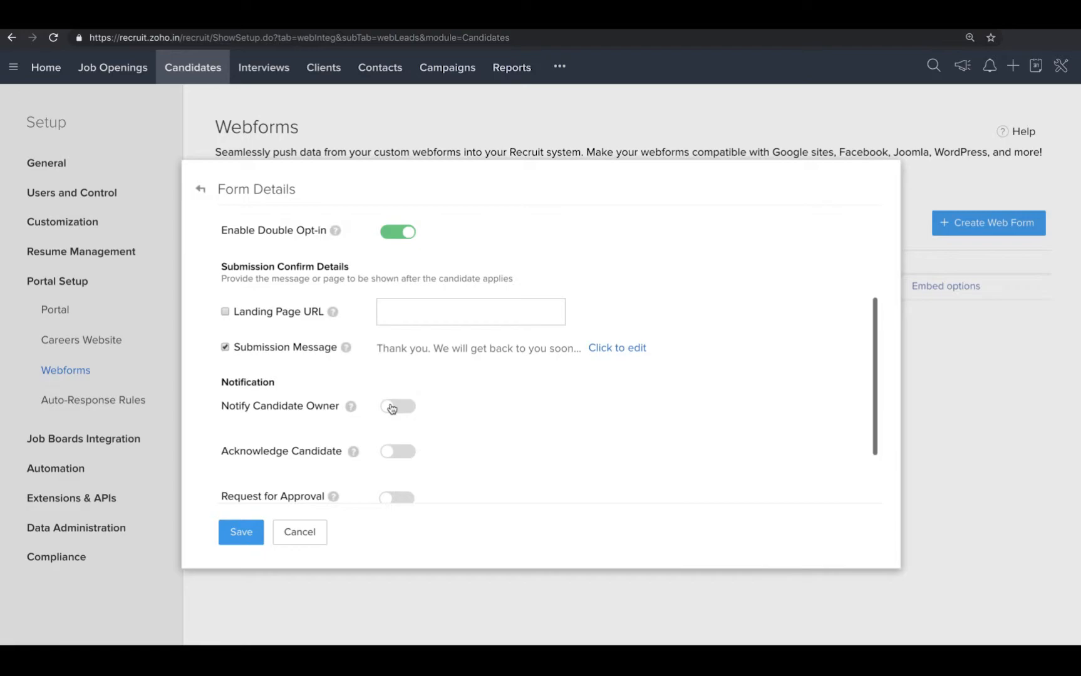
click(391, 409)
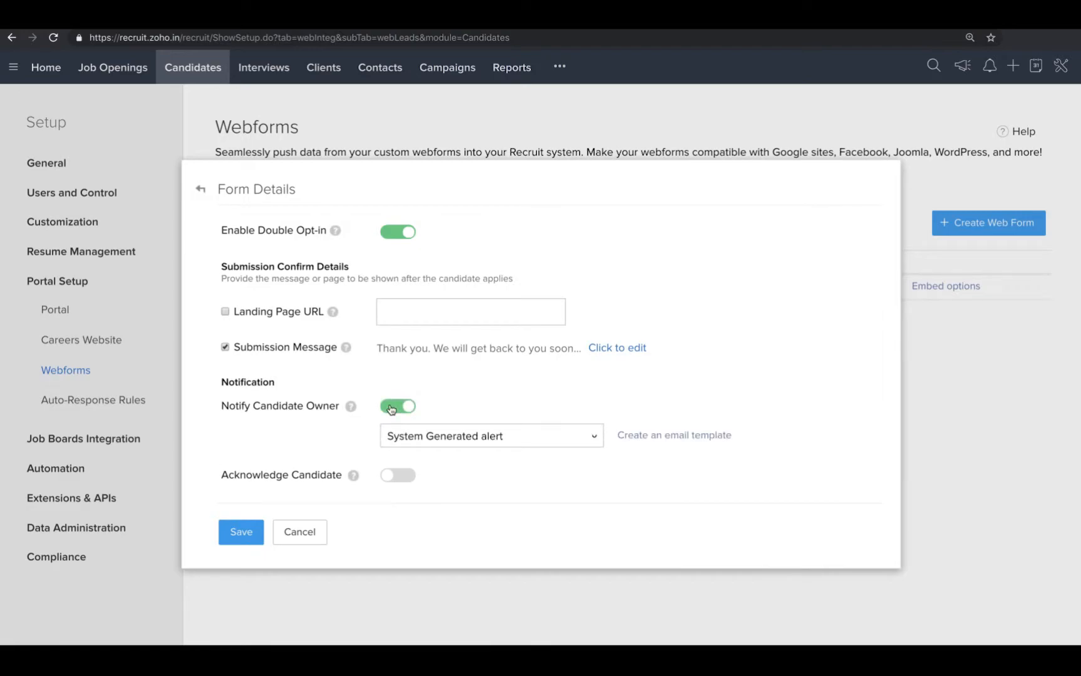
click(589, 439)
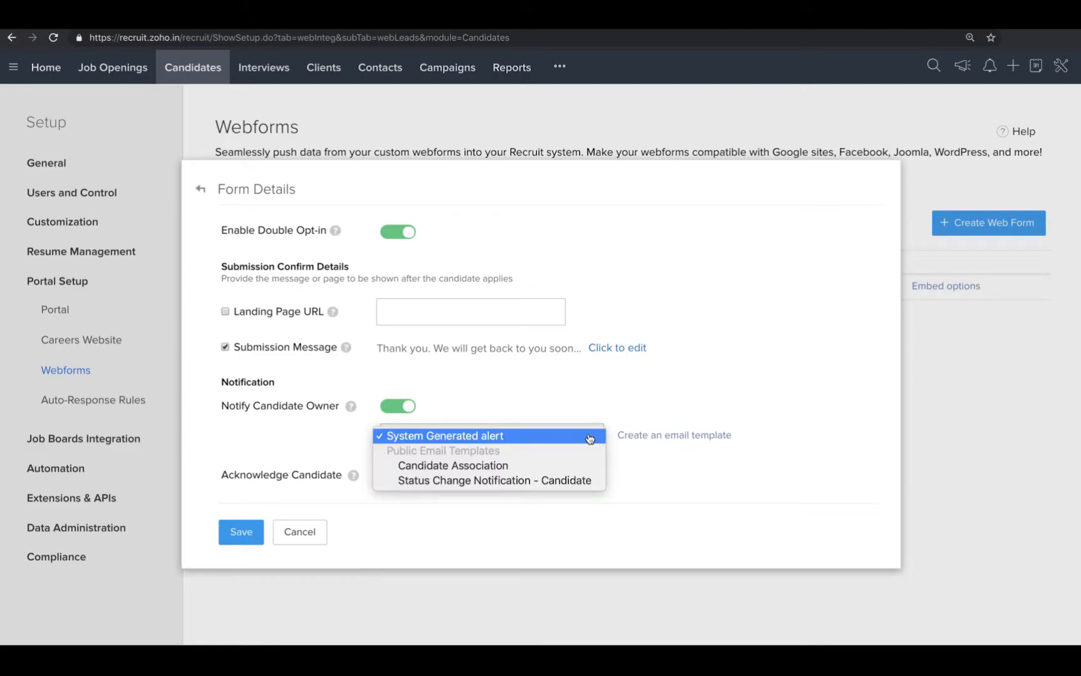
click(624, 454)
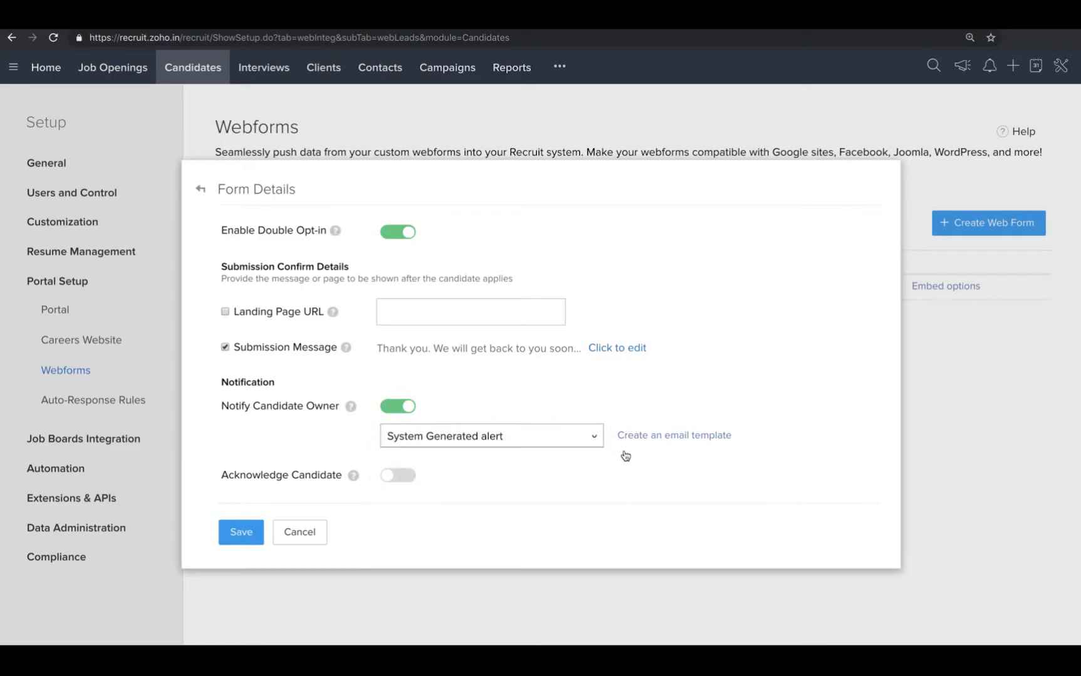
scroll(625, 455, down, 1)
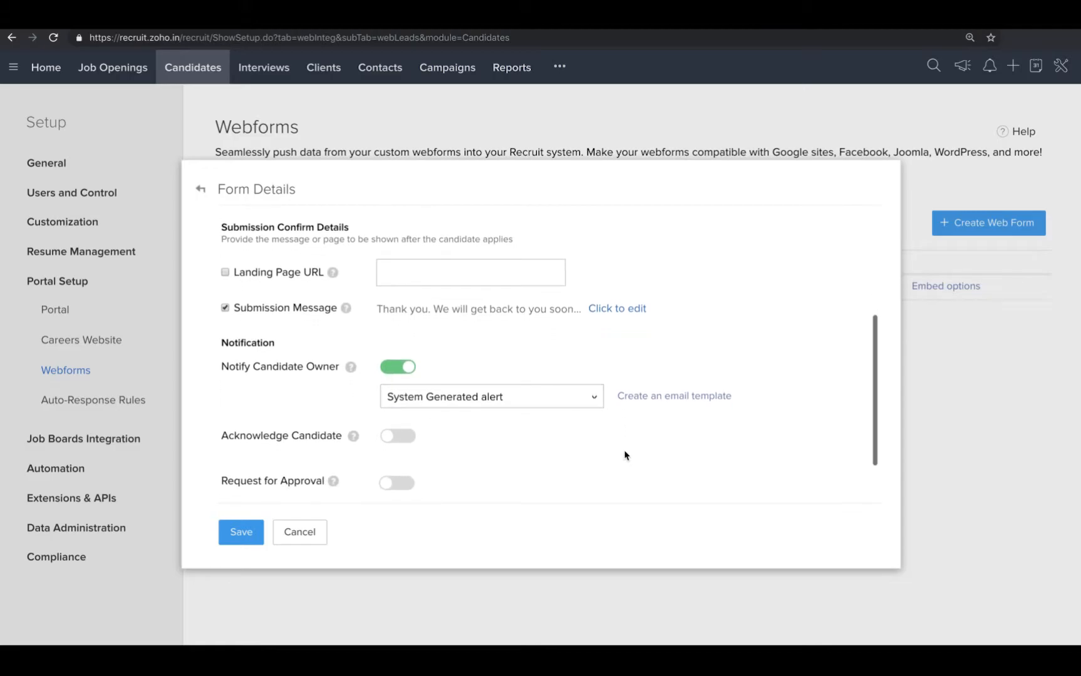
scroll(625, 455, down, 2)
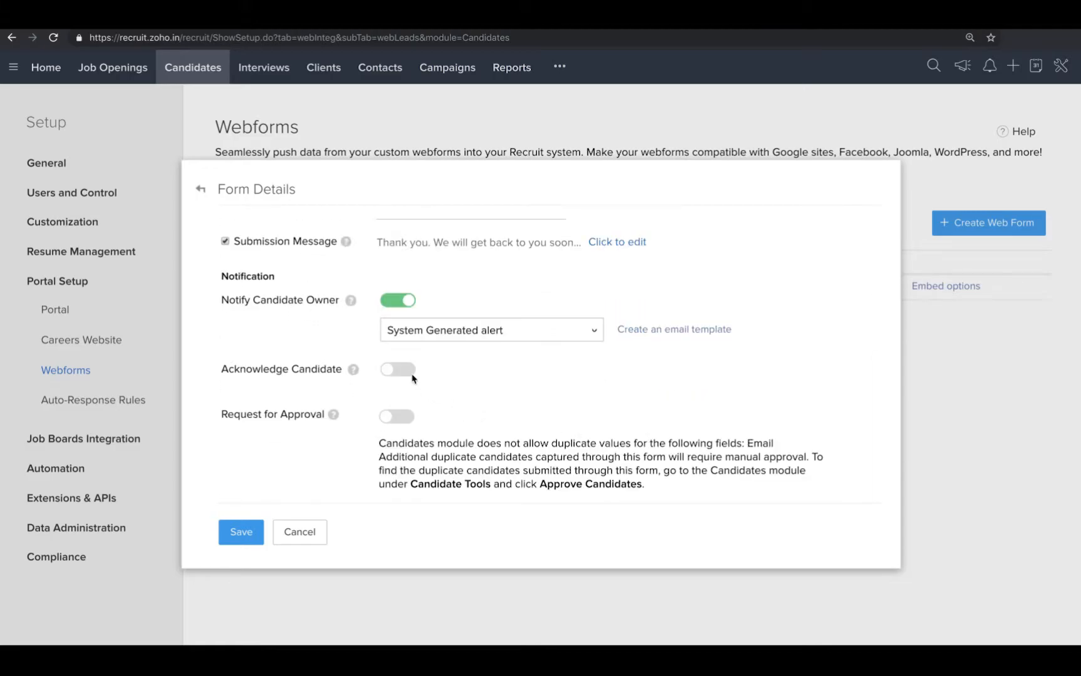
click(387, 370)
scroll(387, 370, down, 1)
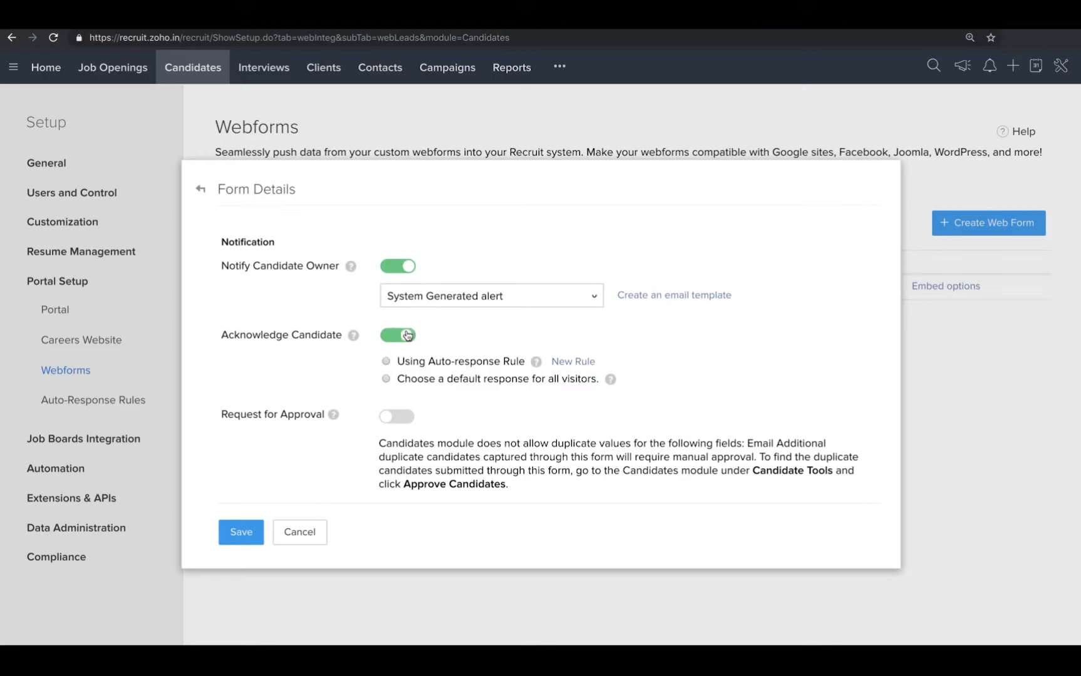
click(406, 334)
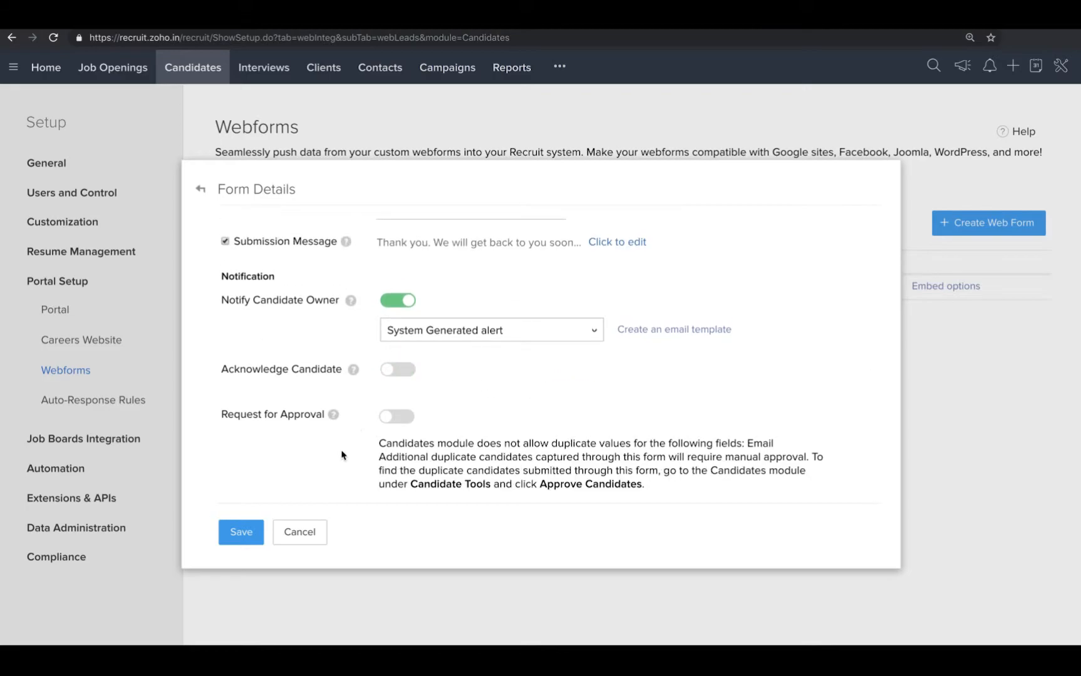
- Save the webform, select its generated embed code and finish the embed options
click(242, 533)
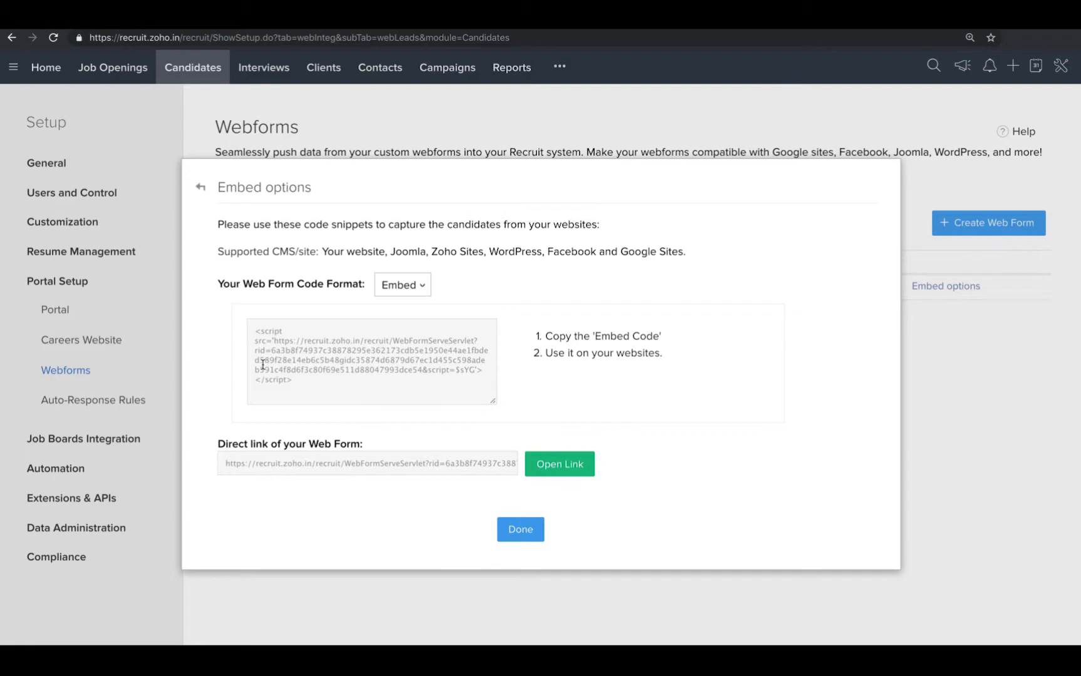
drag(253, 333, 305, 399)
click(323, 424)
click(361, 377)
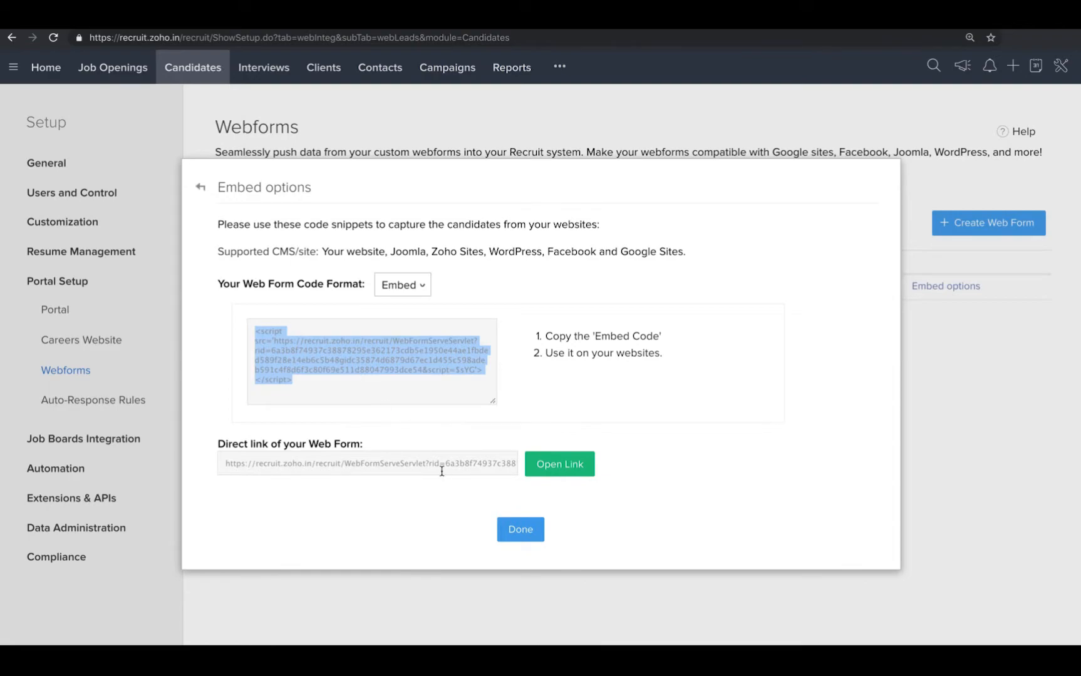
click(501, 437)
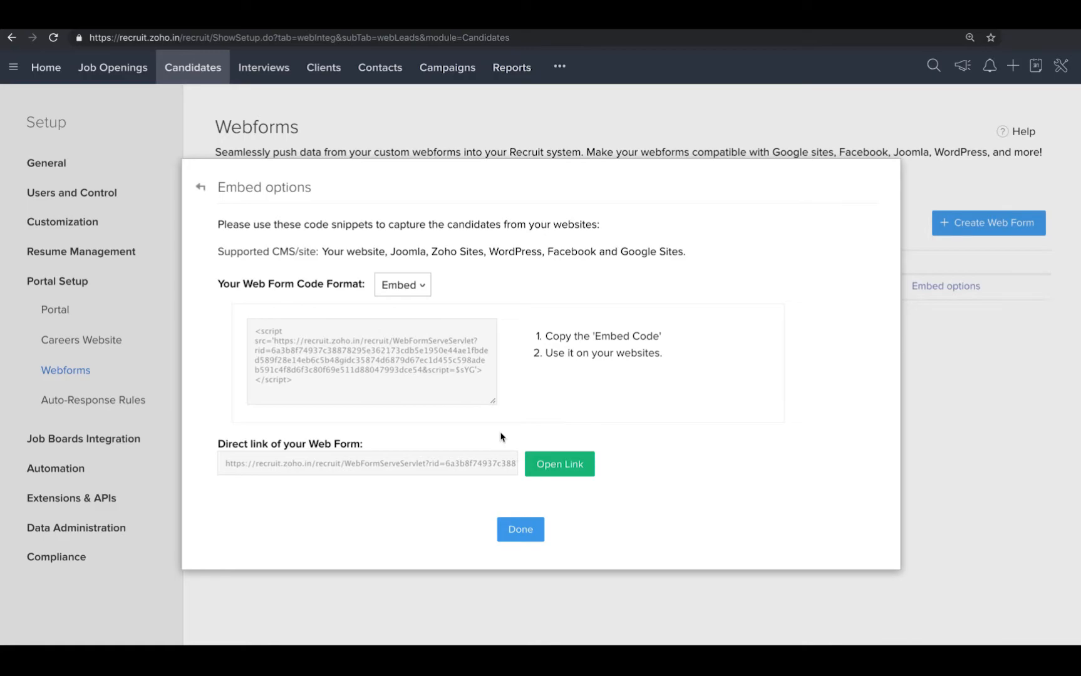
click(518, 530)
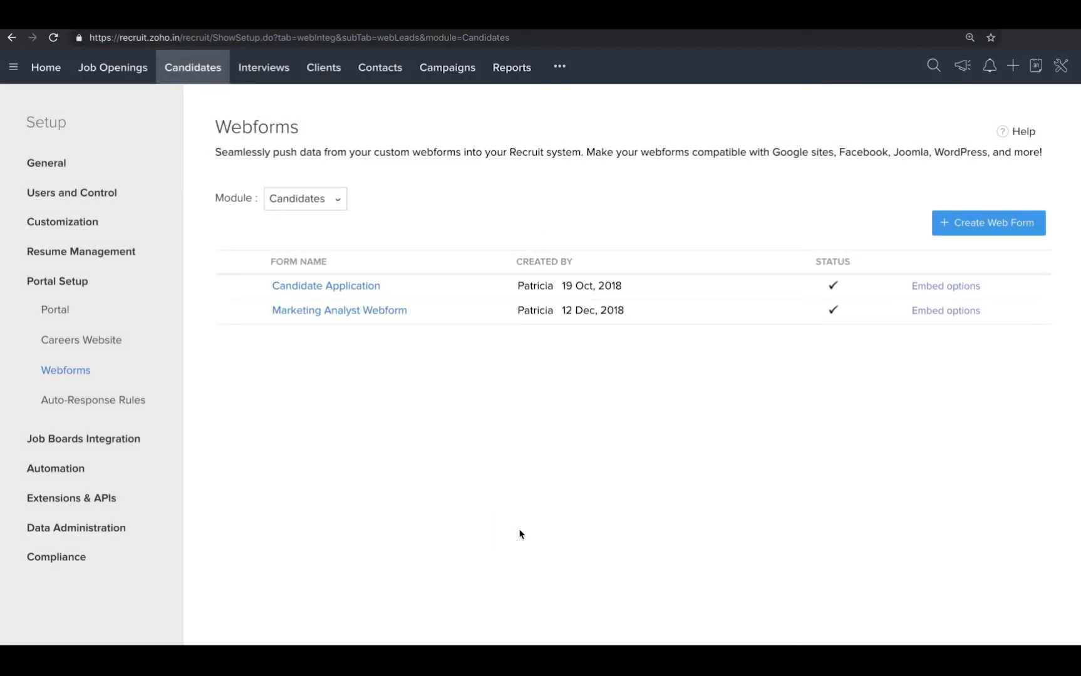